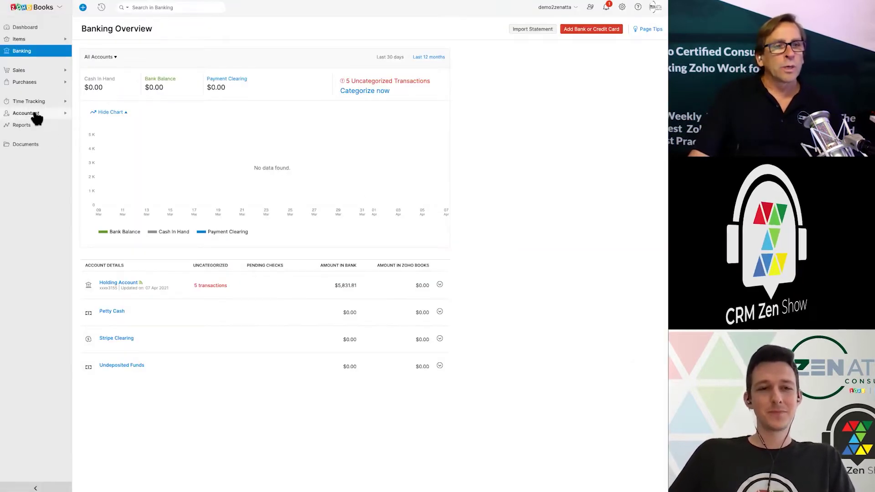
Open the Chart of Accounts from the Accountant section of the sidebar
{"action": "left_click", "coordinate": [36, 115]}
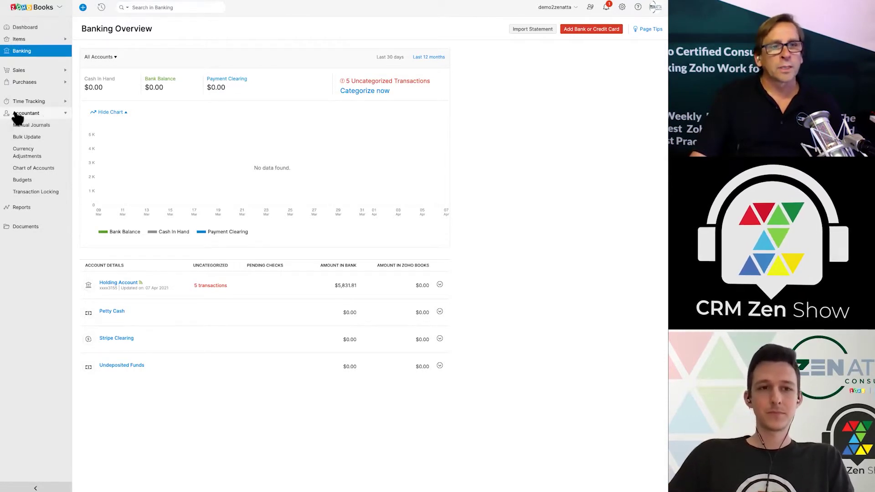
{"action": "left_click", "coordinate": [44, 170]}
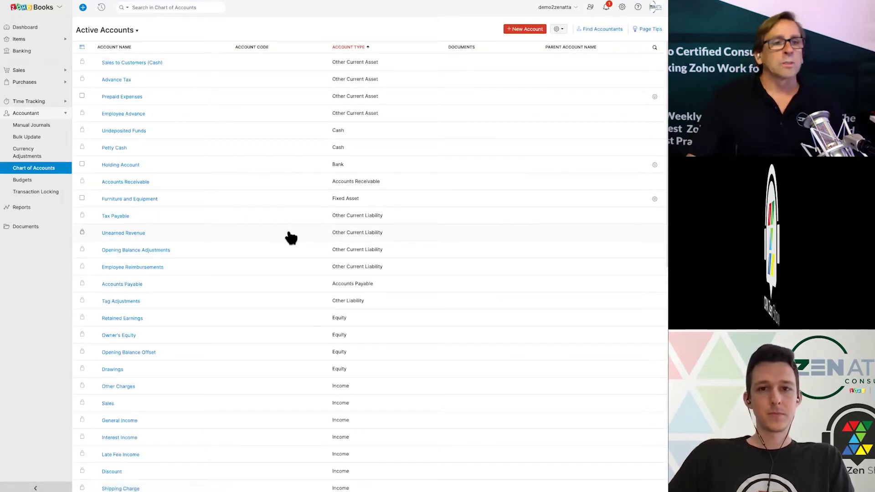
{"action": "scroll", "coordinate": [291, 238], "scroll_direction": "down", "scroll_amount": 5}
{"action": "scroll", "coordinate": [291, 237], "scroll_direction": "up", "scroll_amount": 3}
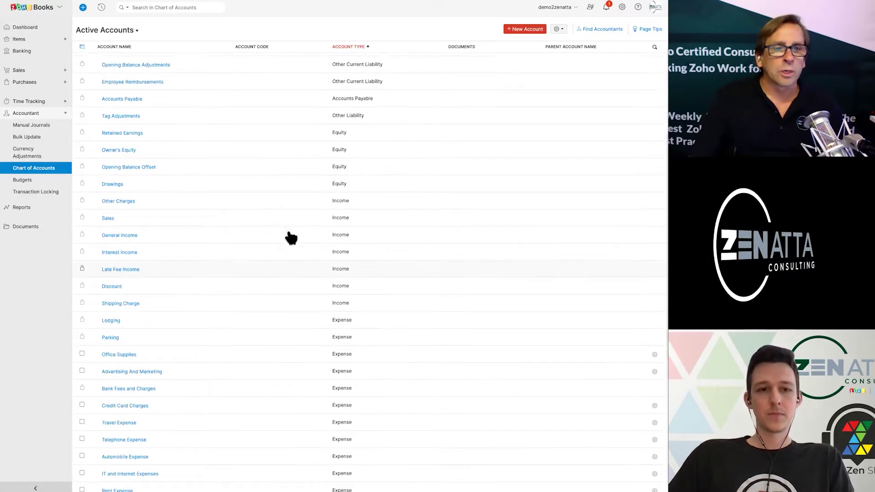
View the Retained Earnings account details, then close them with Esc
{"action": "left_click", "coordinate": [642, 232]}
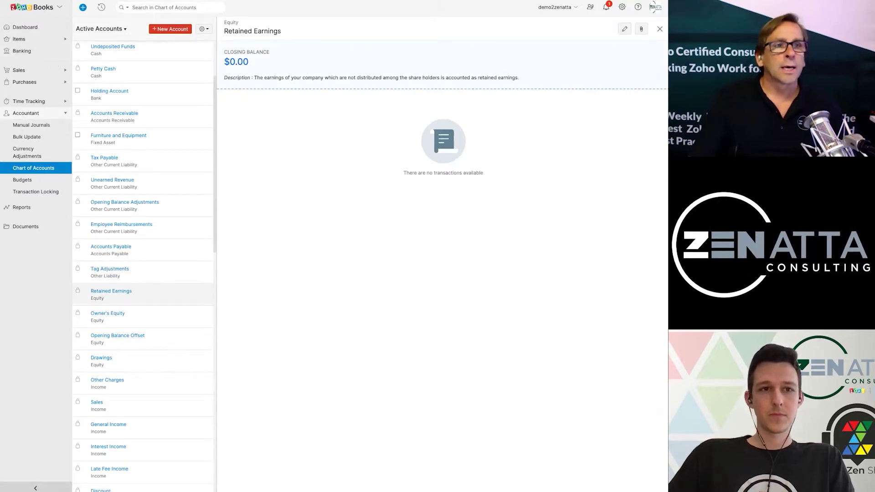
{"action": "key", "text": "Escape"}
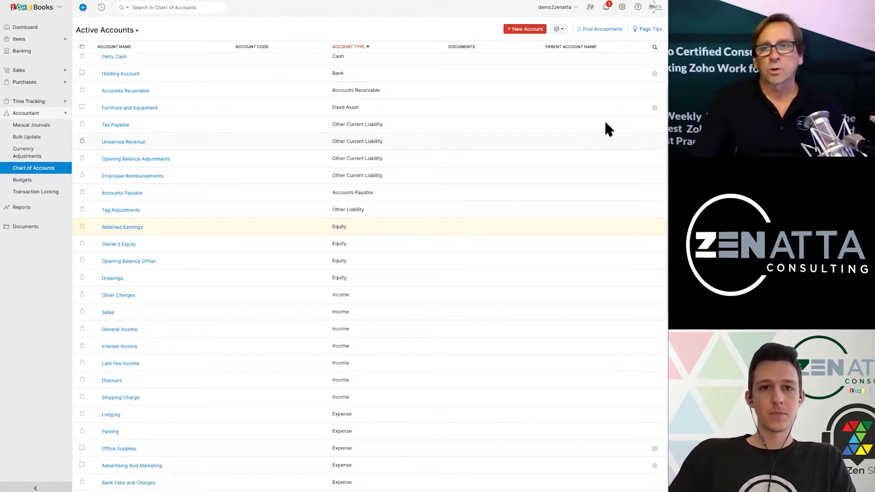
{"action": "scroll", "coordinate": [616, 96], "scroll_direction": "up", "scroll_amount": 2}
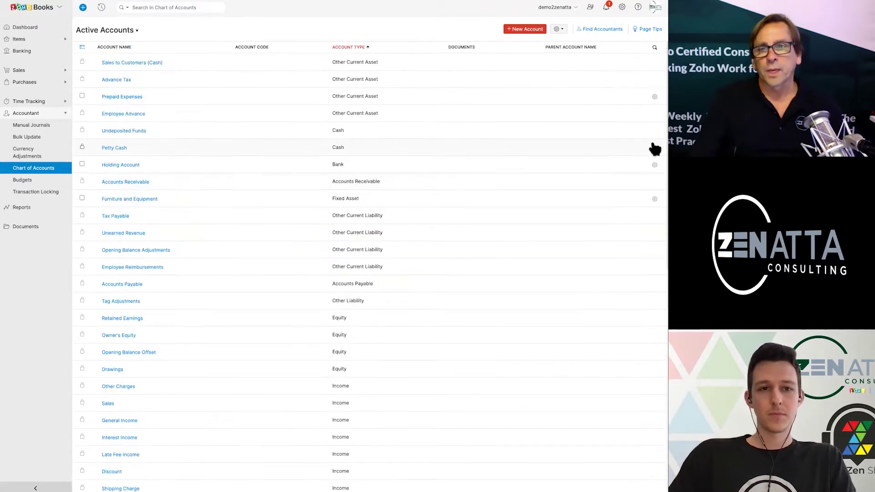
{"action": "mouse_move", "coordinate": [654, 98]}
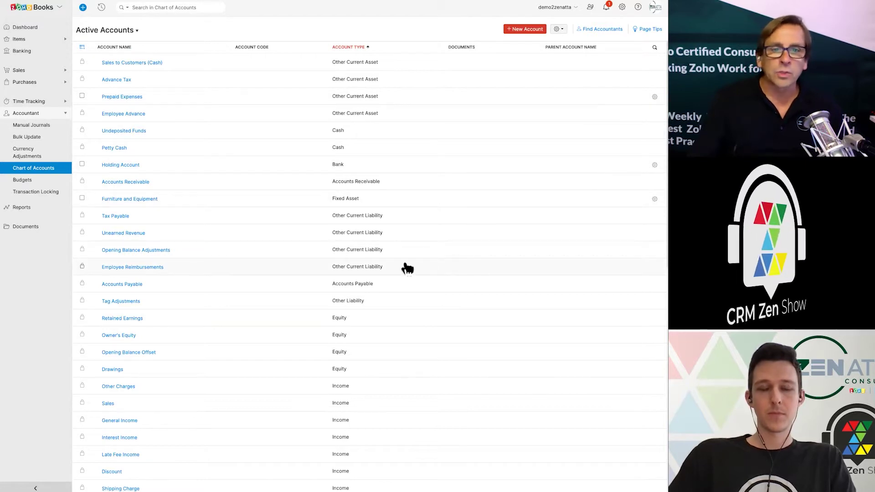
{"action": "scroll", "coordinate": [509, 310], "scroll_direction": "down", "scroll_amount": 5}
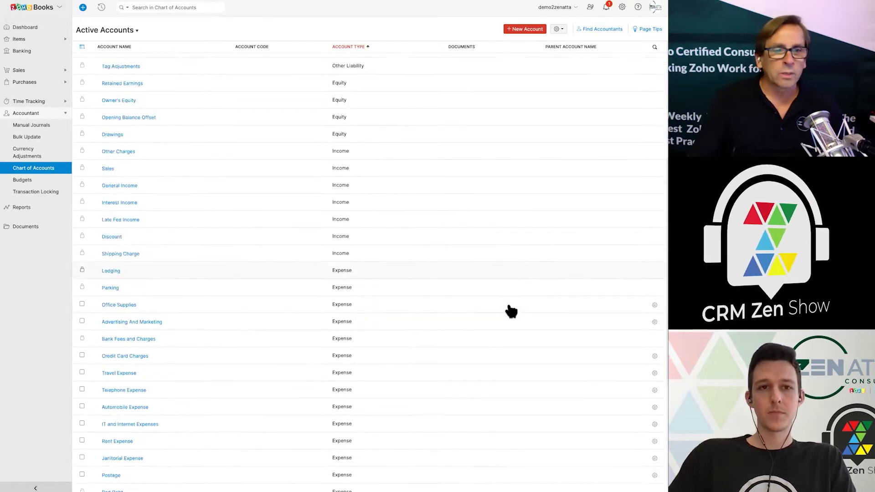
{"action": "scroll", "coordinate": [510, 310], "scroll_direction": "down", "scroll_amount": 3}
{"action": "scroll", "coordinate": [199, 196], "scroll_direction": "up", "scroll_amount": 1}
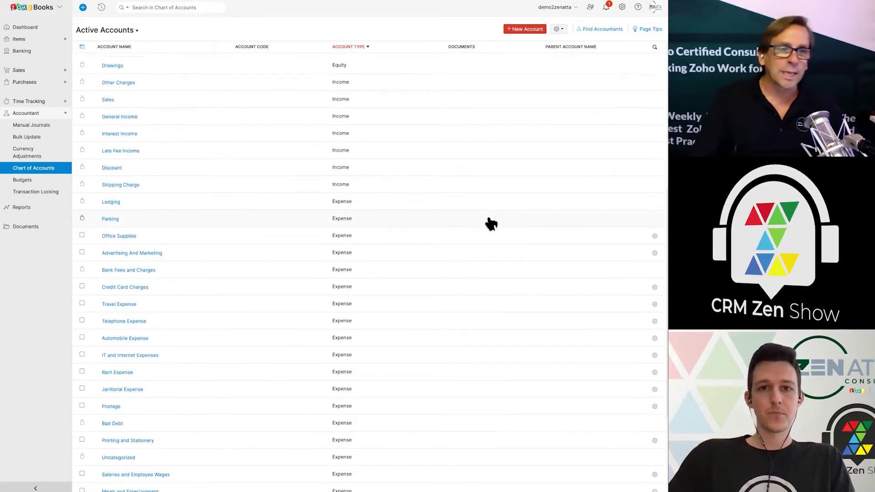
{"action": "scroll", "coordinate": [490, 224], "scroll_direction": "down", "scroll_amount": 1}
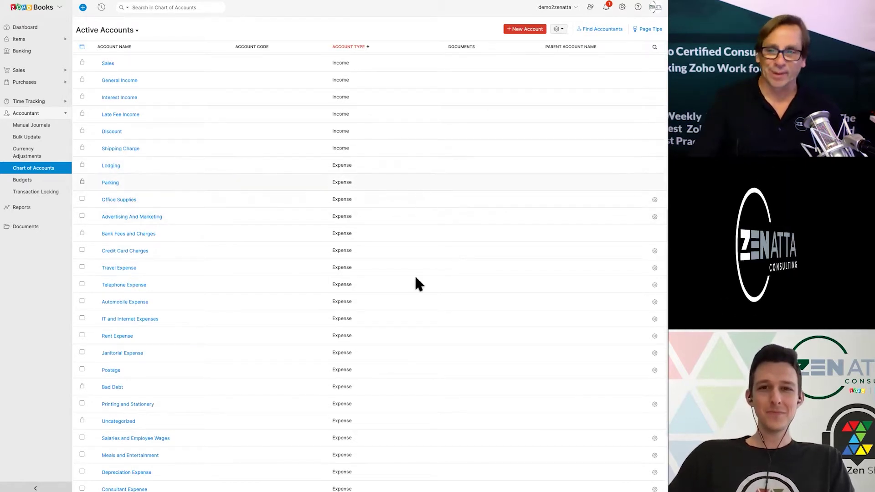
{"action": "scroll", "coordinate": [416, 295], "scroll_direction": "down", "scroll_amount": 3}
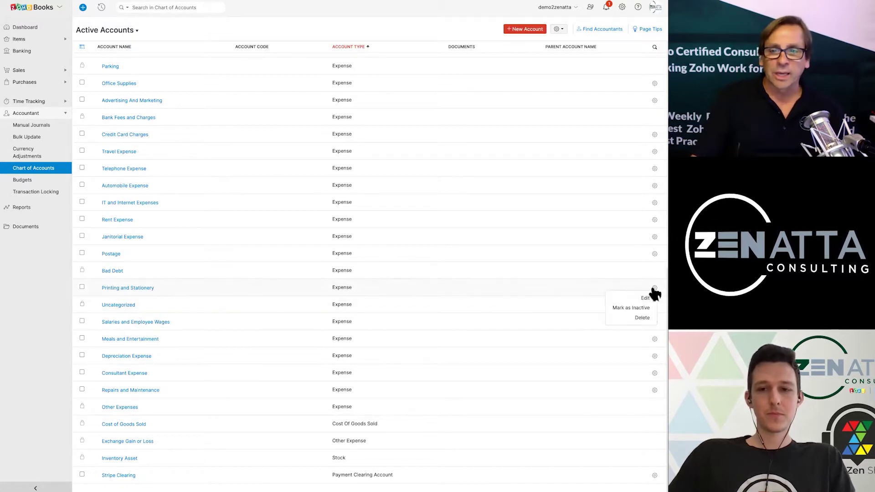
{"action": "left_click", "coordinate": [650, 292]}
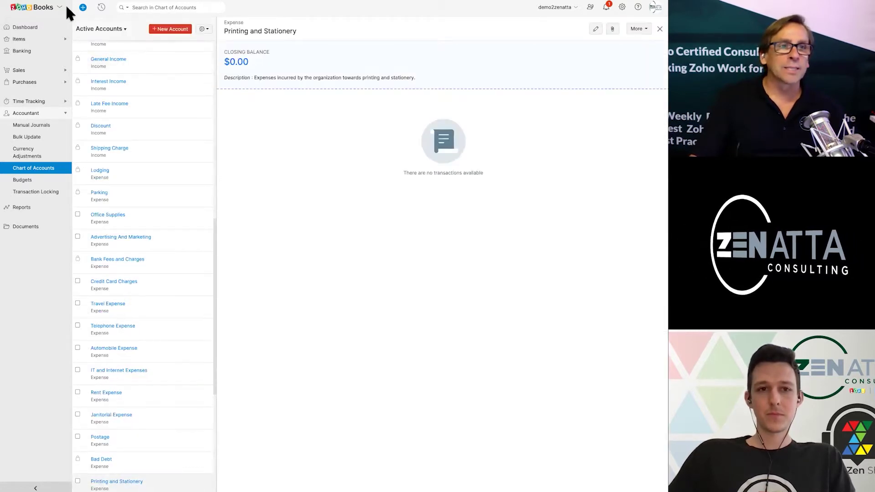
{"action": "key", "text": "Escape"}
{"action": "scroll", "coordinate": [356, 174], "scroll_direction": "up", "scroll_amount": 10}
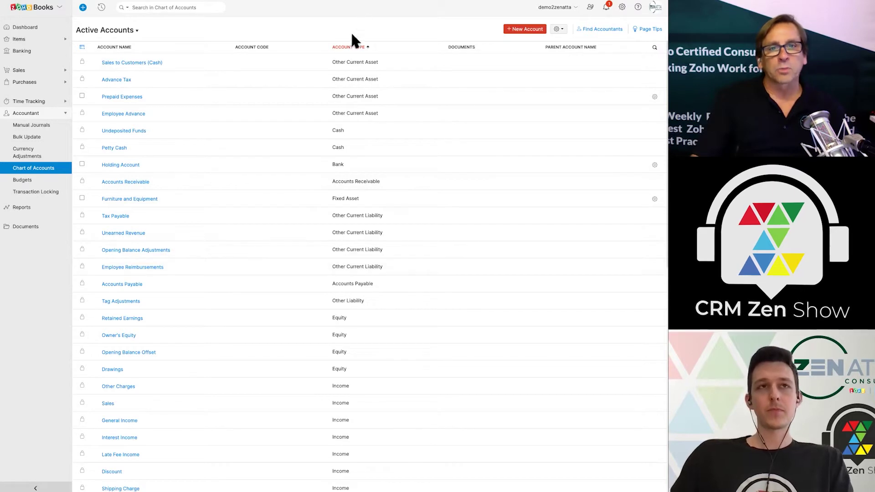
Sort the accounts by Account Type in descending order and scroll through the result
{"action": "left_click", "coordinate": [350, 48]}
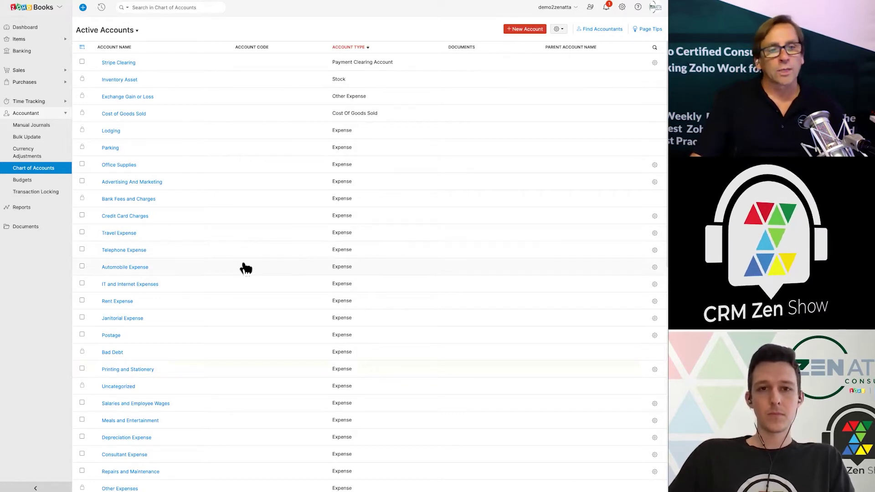
{"action": "scroll", "coordinate": [246, 269], "scroll_direction": "down", "scroll_amount": 7}
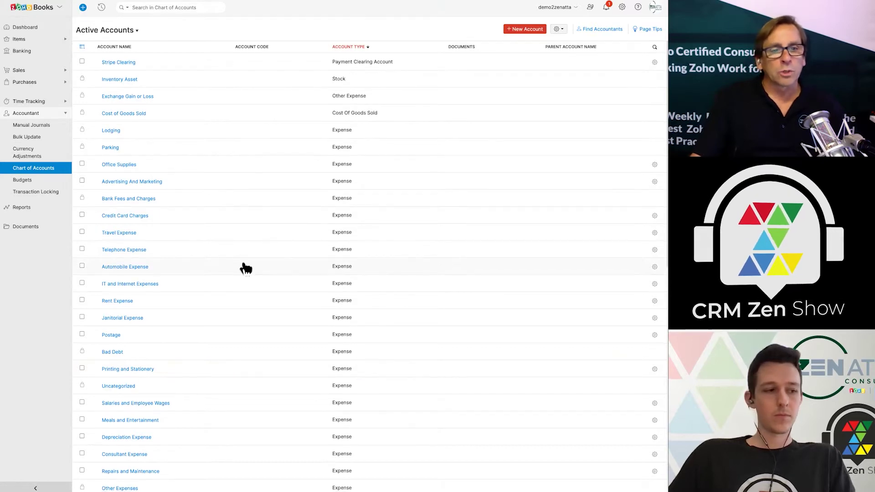
{"action": "scroll", "coordinate": [246, 269], "scroll_direction": "down", "scroll_amount": 4}
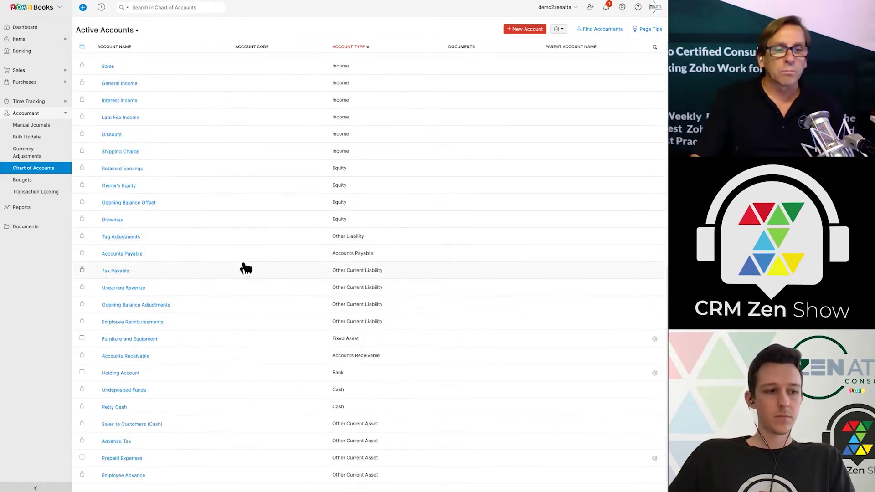
{"action": "scroll", "coordinate": [246, 269], "scroll_direction": "up", "scroll_amount": 10}
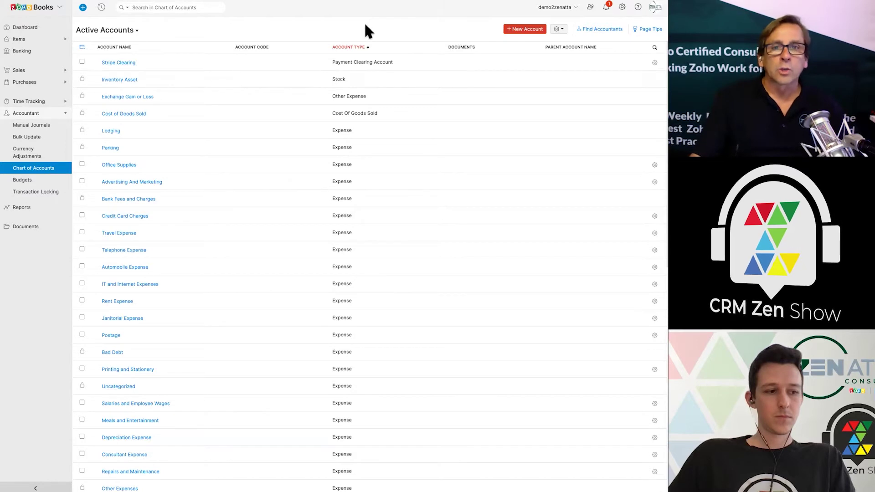
{"action": "left_click", "coordinate": [527, 29]}
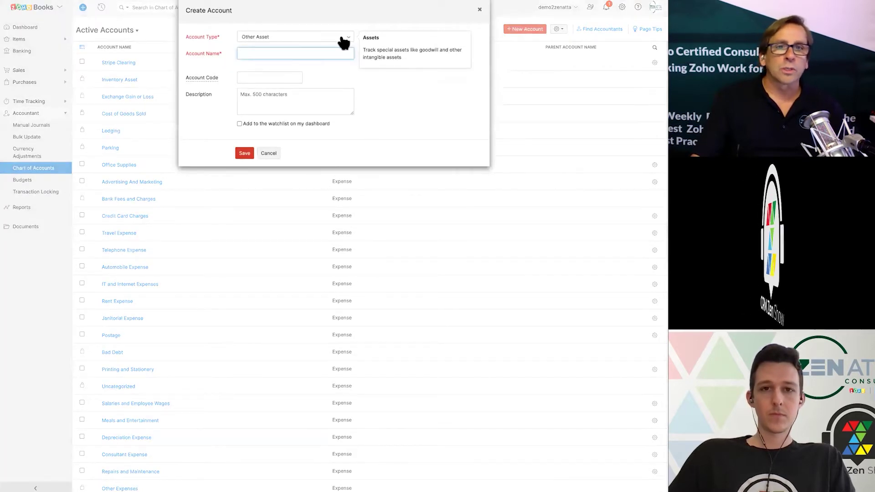
{"action": "left_click", "coordinate": [343, 40]}
{"action": "scroll", "coordinate": [310, 109], "scroll_direction": "down", "scroll_amount": 3}
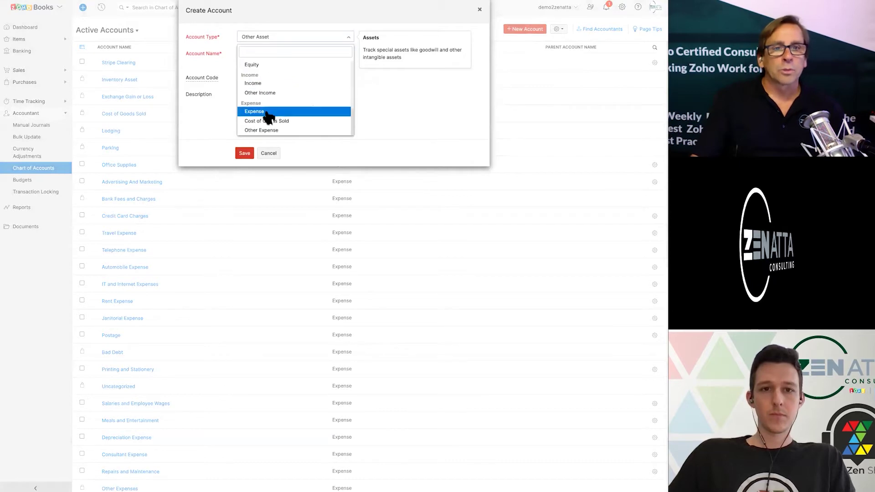
{"action": "left_click", "coordinate": [255, 111]}
{"action": "left_click", "coordinate": [258, 53]}
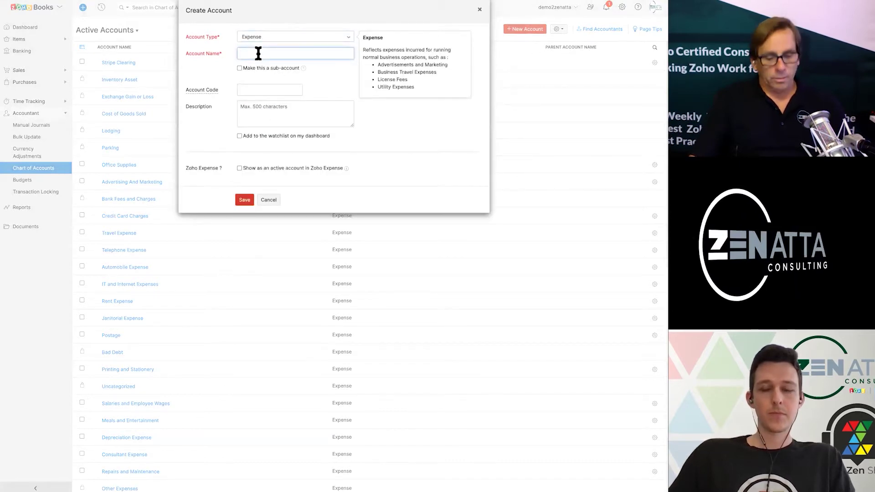
{"action": "type", "text": "Ins"}
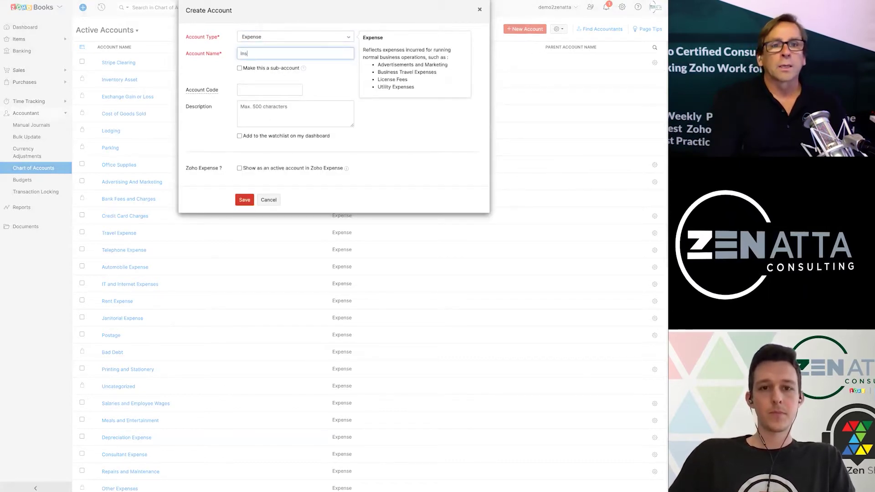
{"action": "type", "text": "urance"}
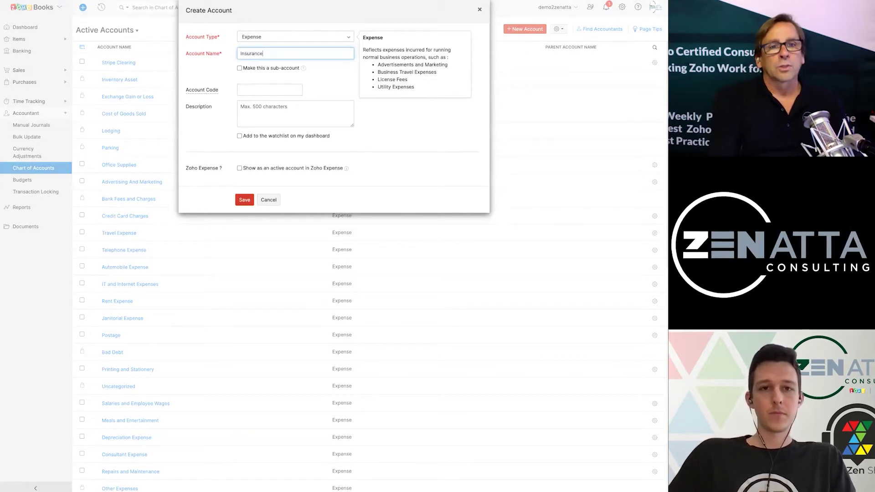
{"action": "left_click", "coordinate": [321, 81]}
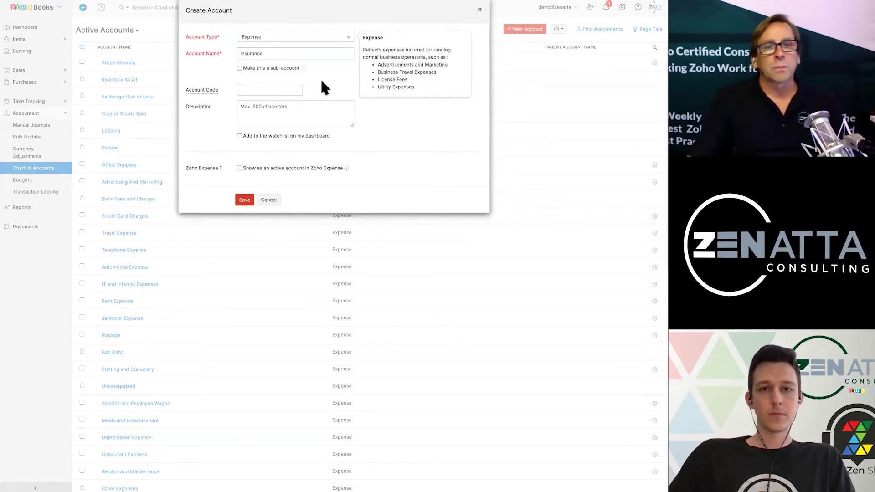
{"action": "left_click", "coordinate": [249, 203]}
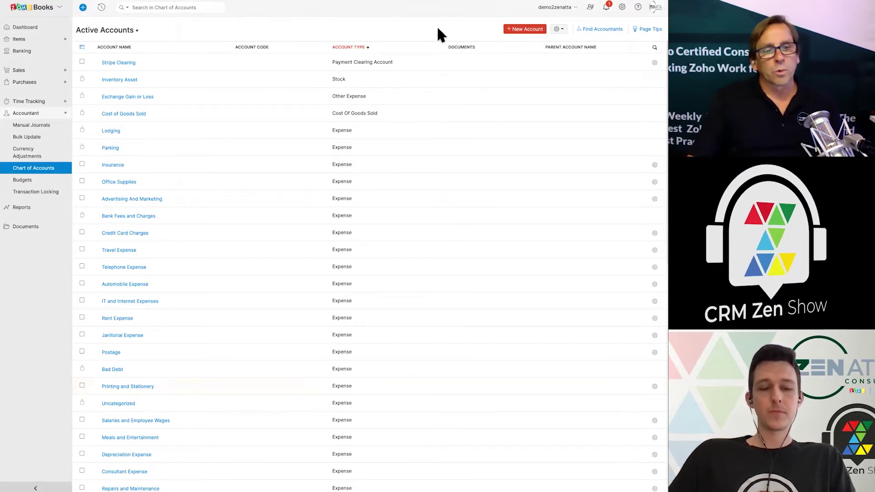
{"action": "left_click", "coordinate": [529, 30]}
Set the new account's type to Expense
{"action": "left_click", "coordinate": [324, 37]}
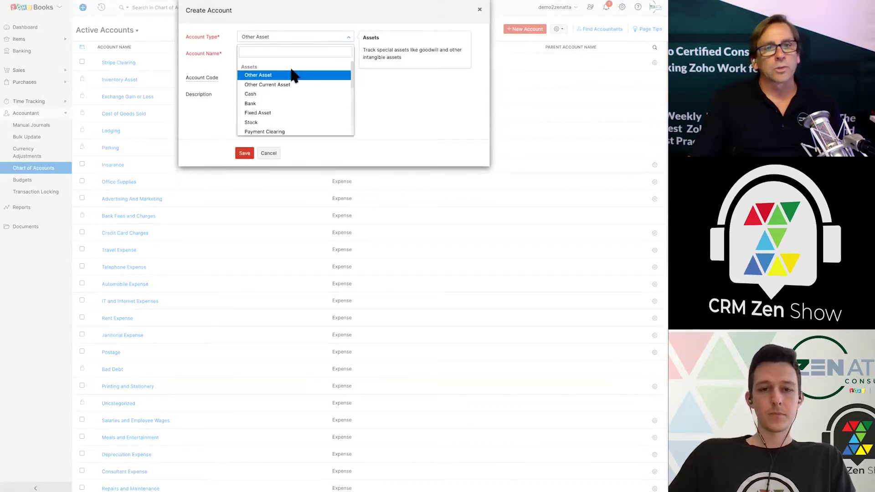
{"action": "scroll", "coordinate": [323, 102], "scroll_direction": "down", "scroll_amount": 3}
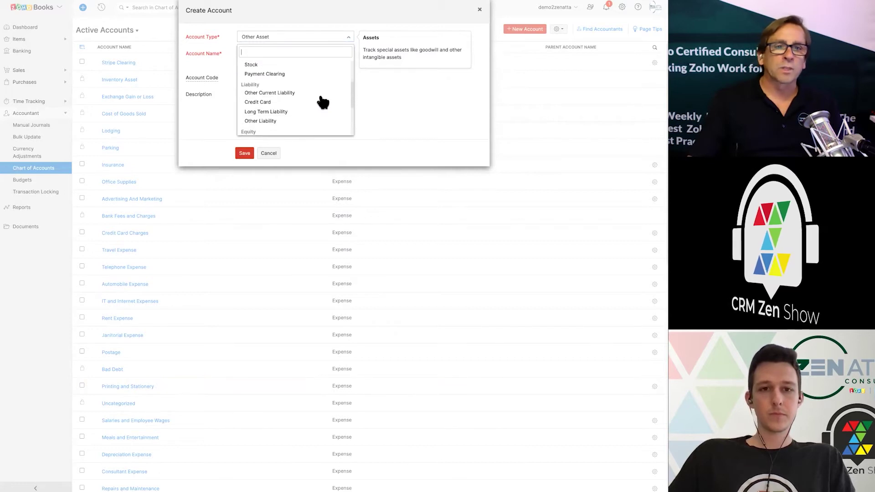
{"action": "scroll", "coordinate": [323, 102], "scroll_direction": "up", "scroll_amount": 3}
{"action": "scroll", "coordinate": [323, 103], "scroll_direction": "down", "scroll_amount": 3}
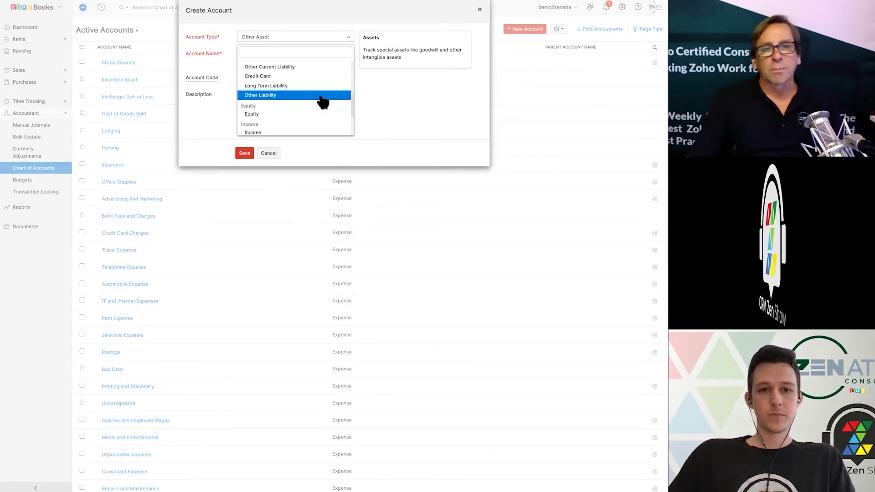
{"action": "scroll", "coordinate": [322, 103], "scroll_direction": "down", "scroll_amount": 3}
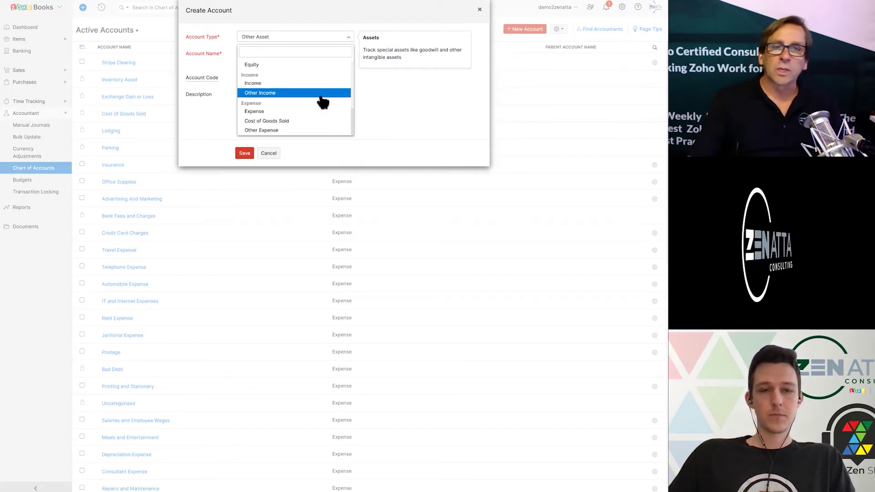
{"action": "left_click", "coordinate": [257, 114]}
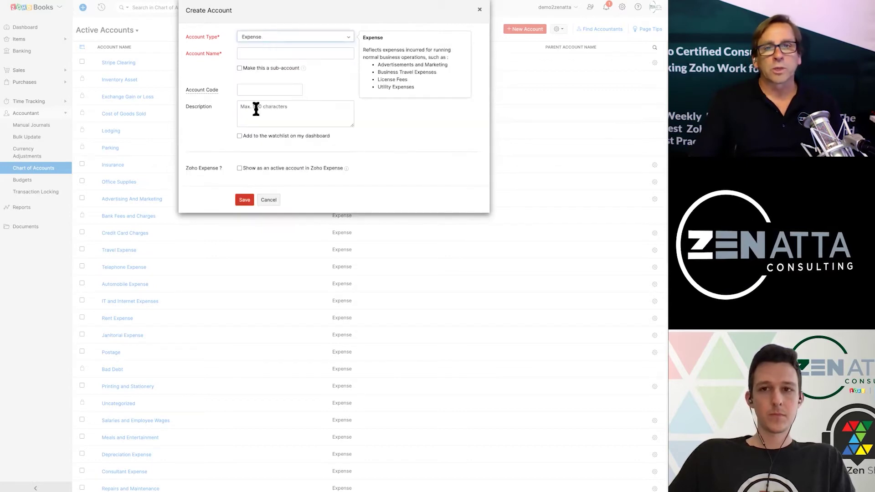
Name the account Auto Insurance, make it a sub-account of Insurance, and save
{"action": "left_click", "coordinate": [280, 54]}
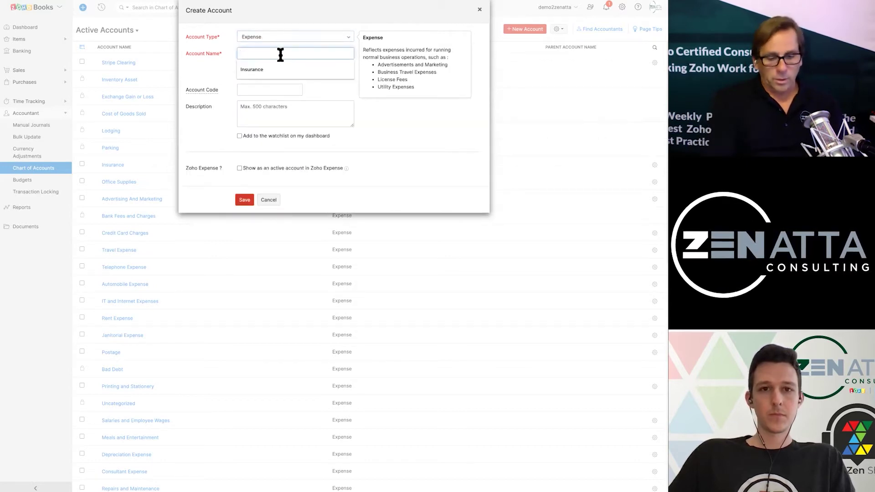
{"action": "type", "text": "Auto Insurance"}
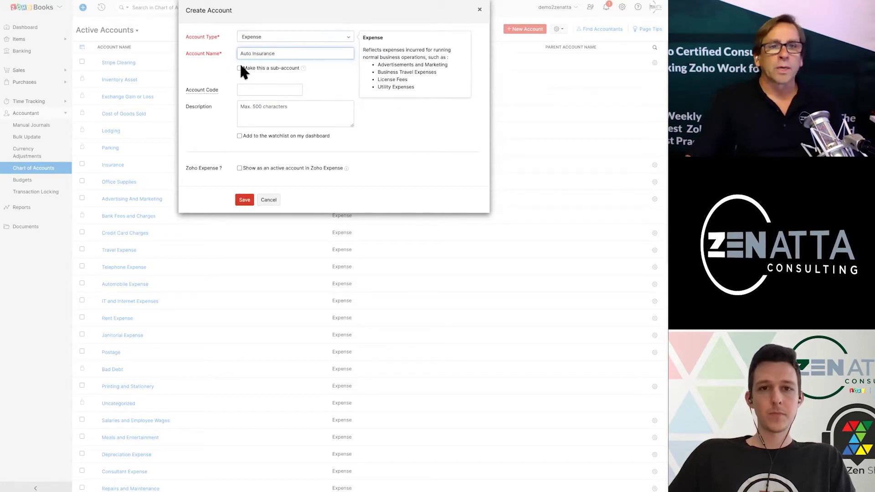
{"action": "left_click", "coordinate": [239, 68]}
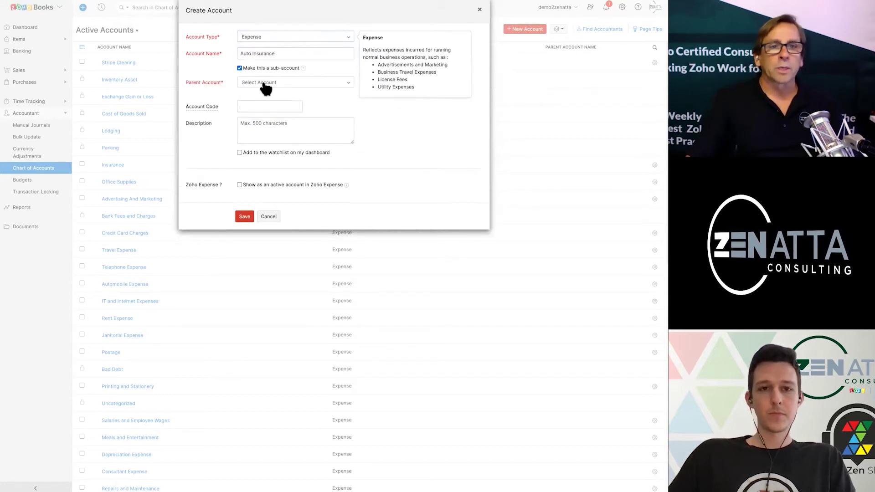
{"action": "left_click", "coordinate": [265, 83]}
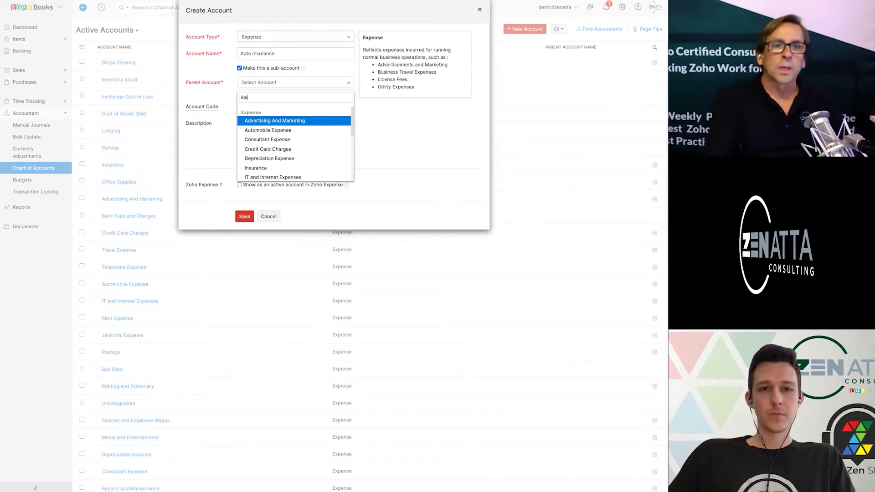
{"action": "left_click", "coordinate": [263, 123]}
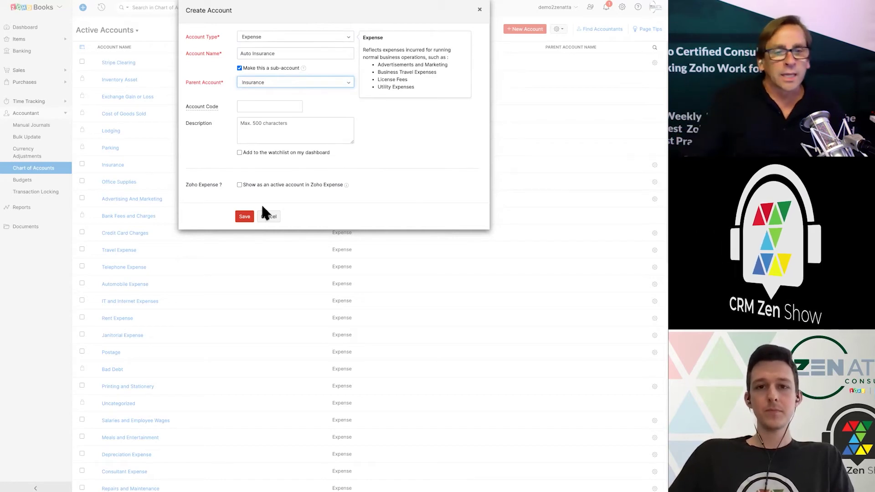
{"action": "left_click", "coordinate": [245, 217]}
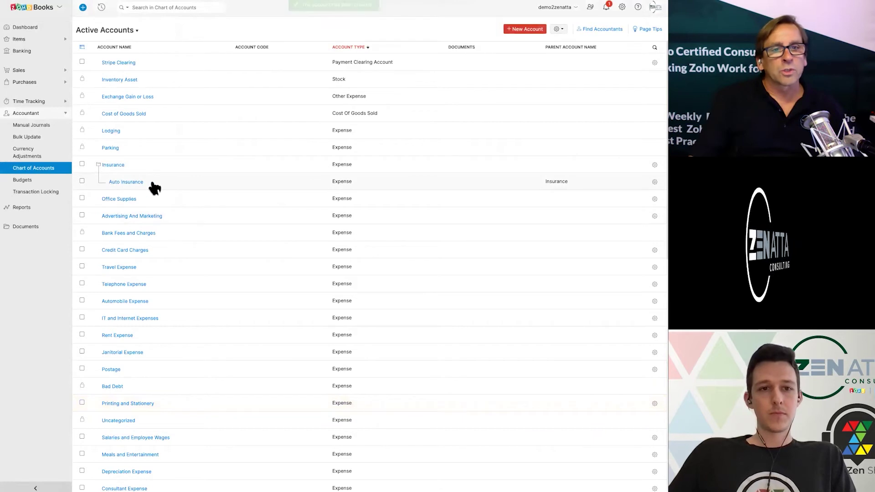
{"action": "left_click", "coordinate": [525, 31]}
Choose Expense as the second new account's type
{"action": "left_click", "coordinate": [278, 37]}
{"action": "scroll", "coordinate": [297, 78], "scroll_direction": "down", "scroll_amount": 5}
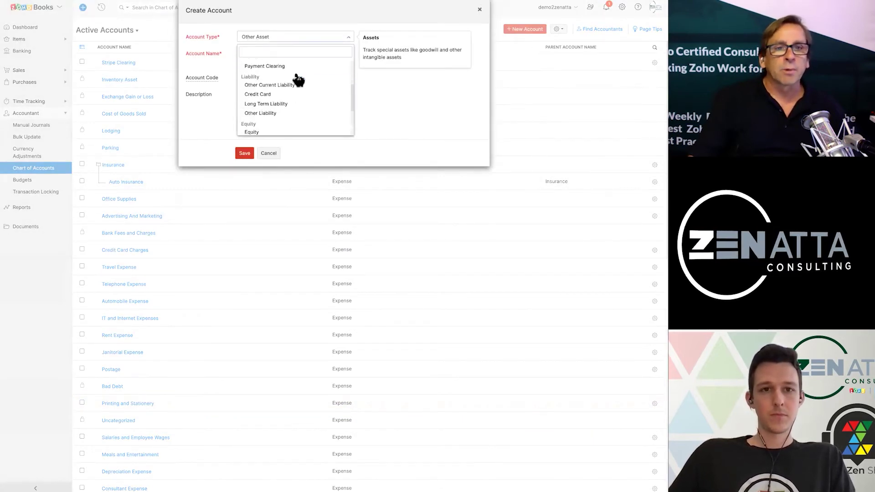
{"action": "scroll", "coordinate": [269, 122], "scroll_direction": "down", "scroll_amount": 4}
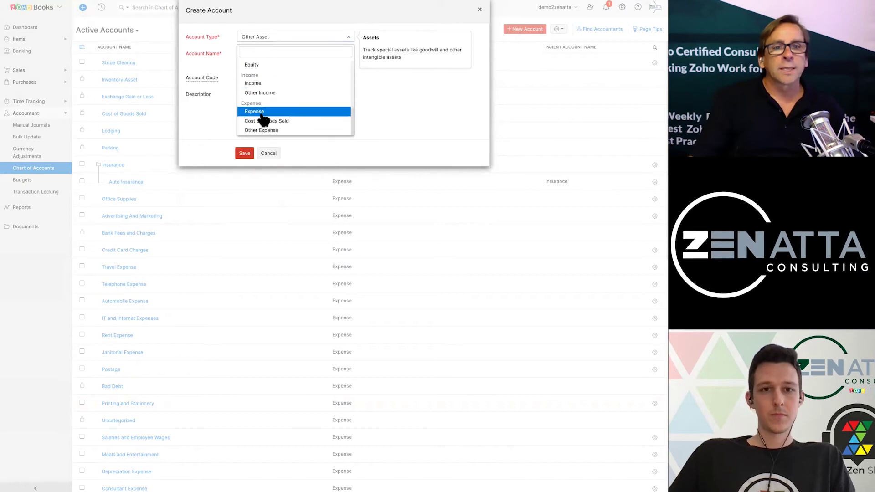
{"action": "left_click", "coordinate": [265, 112]}
Name it Liability Insurance, nest it under Insurance, and save
{"action": "left_click", "coordinate": [273, 53]}
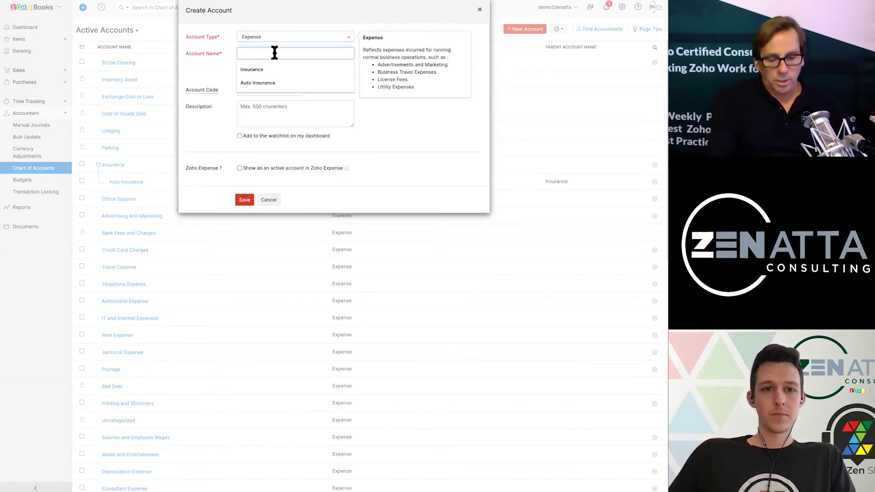
{"action": "type", "text": "Liabili"}
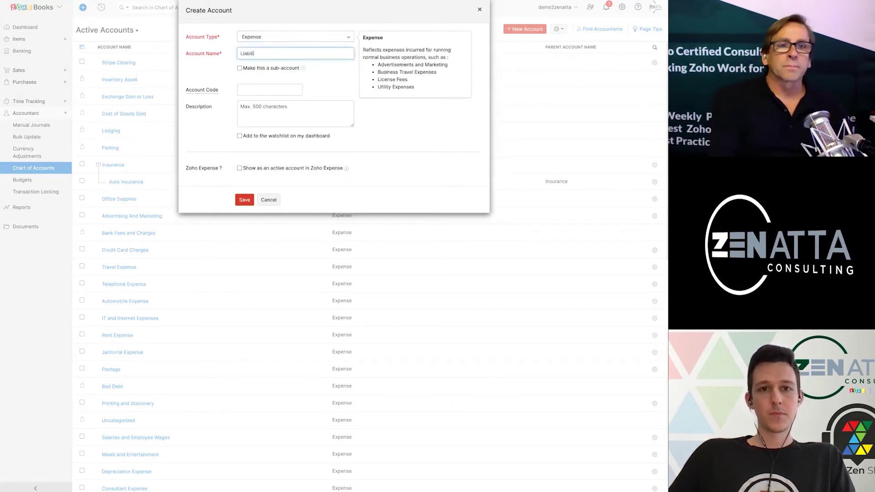
{"action": "type", "text": "ty Insurance"}
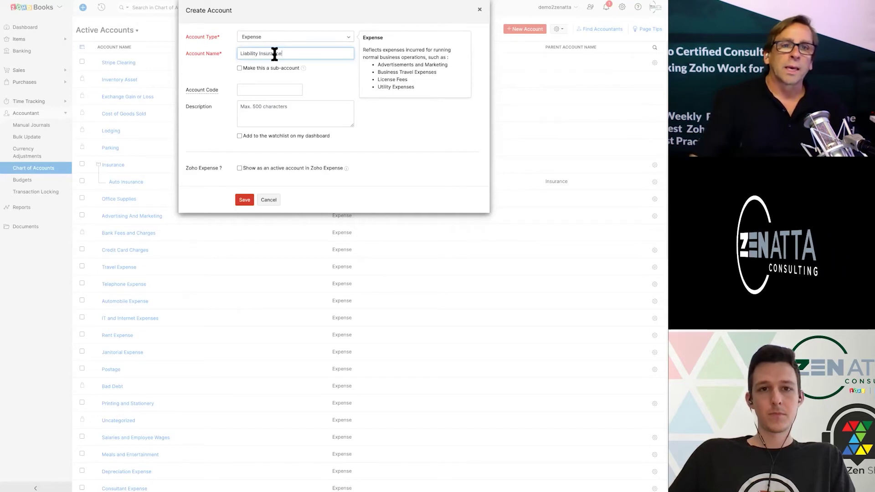
{"action": "left_click", "coordinate": [240, 68]}
{"action": "left_click", "coordinate": [274, 84]}
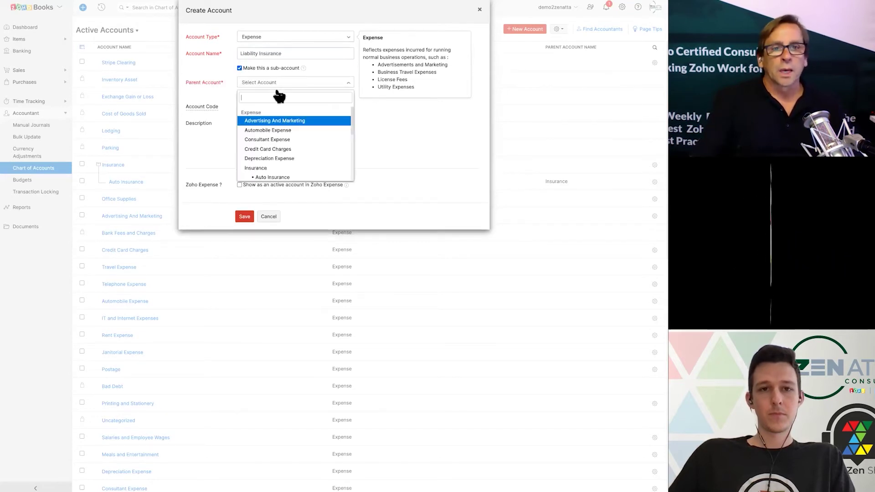
{"action": "scroll", "coordinate": [273, 146], "scroll_direction": "down", "scroll_amount": 2}
{"action": "left_click", "coordinate": [268, 151]}
{"action": "left_click", "coordinate": [245, 217]}
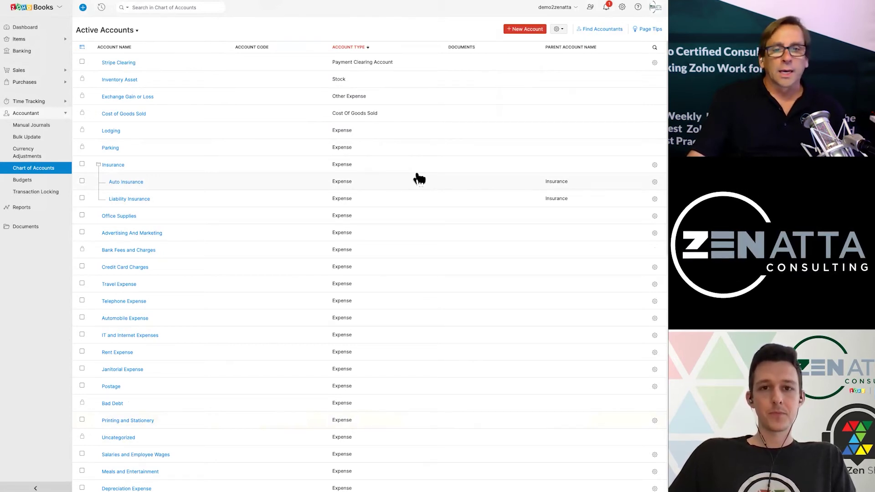
Review the full account list, then start importing a chart of accounts from the gear menu
{"action": "scroll", "coordinate": [405, 246], "scroll_direction": "down", "scroll_amount": 1}
{"action": "scroll", "coordinate": [406, 246], "scroll_direction": "down", "scroll_amount": 5}
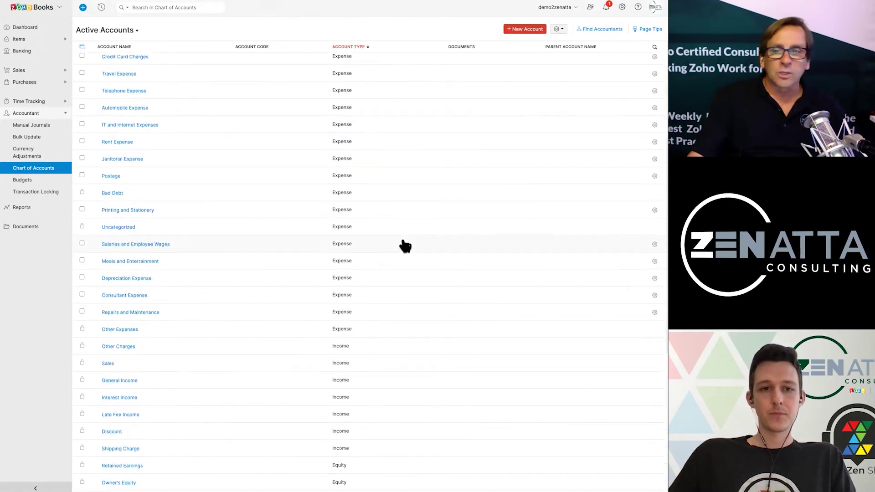
{"action": "scroll", "coordinate": [406, 246], "scroll_direction": "down", "scroll_amount": 4}
{"action": "scroll", "coordinate": [405, 246], "scroll_direction": "down", "scroll_amount": 3}
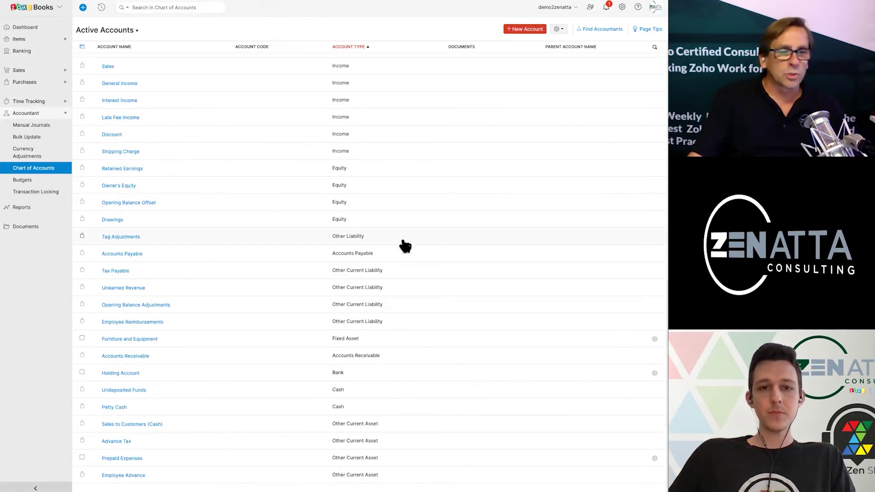
{"action": "scroll", "coordinate": [406, 246], "scroll_direction": "up", "scroll_amount": 12}
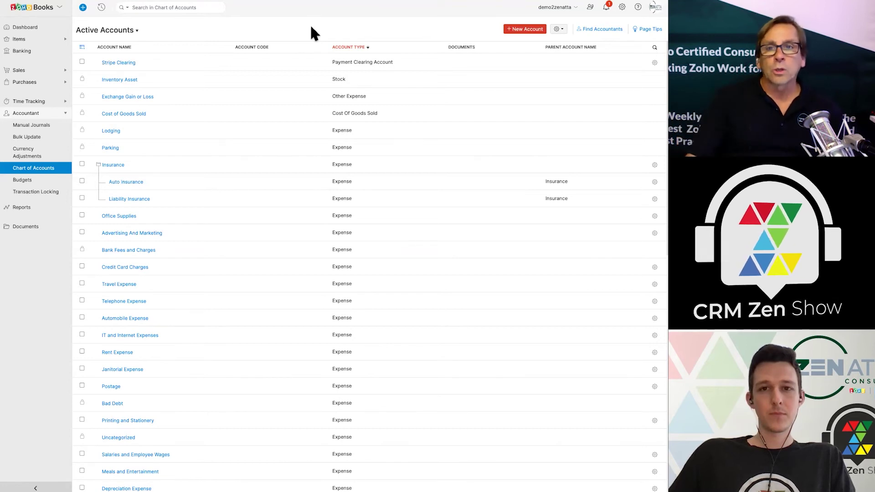
{"action": "left_click", "coordinate": [564, 30]}
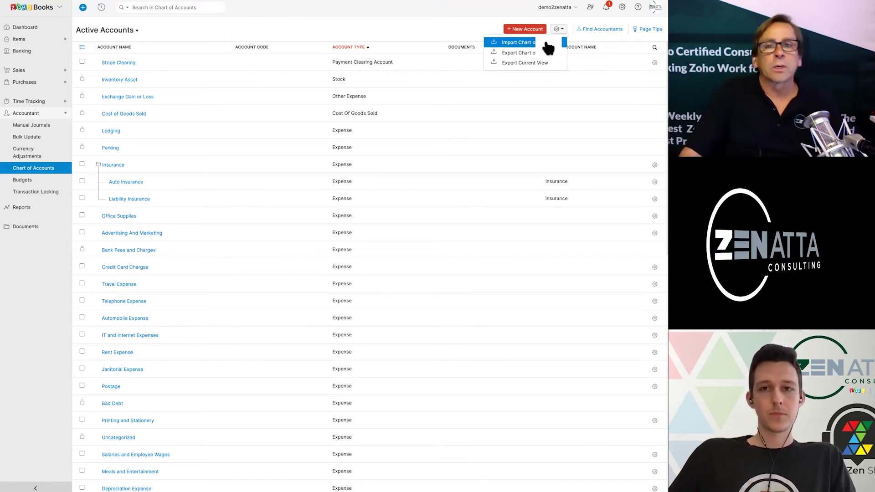
{"action": "left_click", "coordinate": [547, 42]}
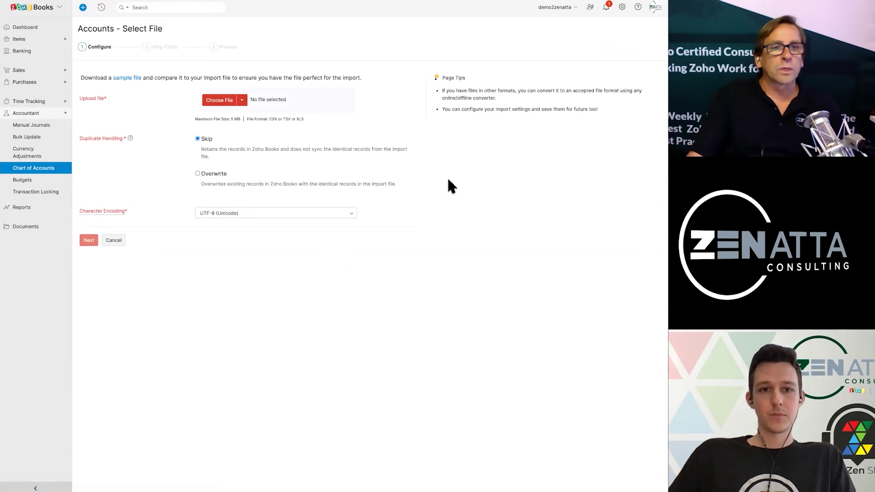